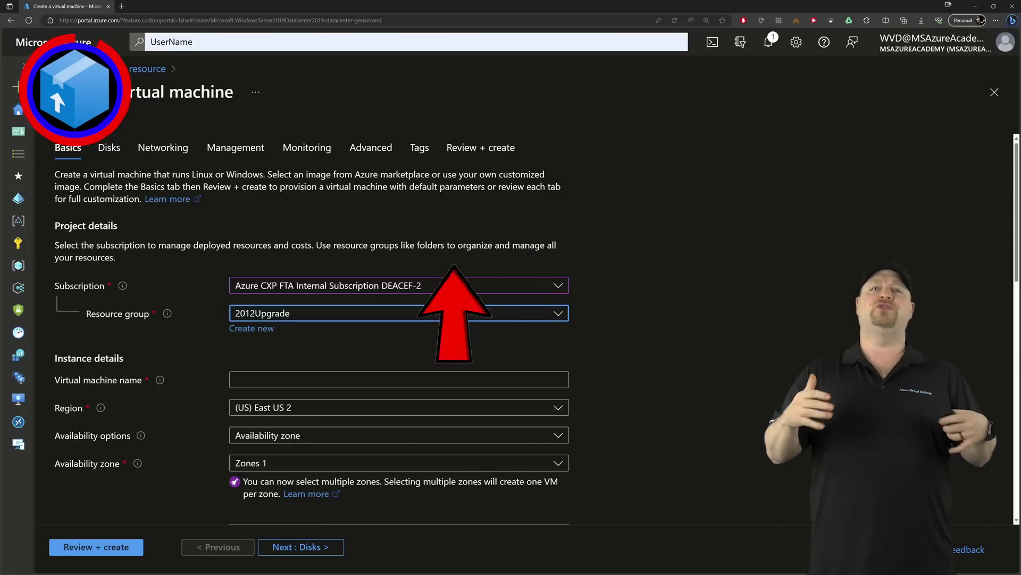
Name the new VM 2022-DC-1 and choose the [smalldisk] Windows Server 2022 Datacenter - x64 Gen2 image.
click(399, 379)
text(2022-DC-1)
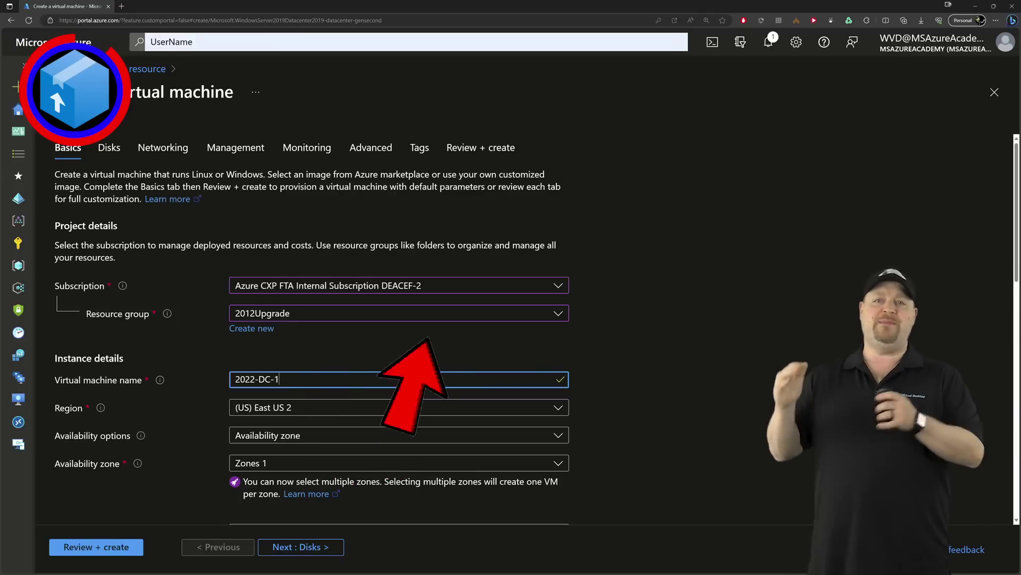
scroll(399, 319, down, 10)
click(372, 205)
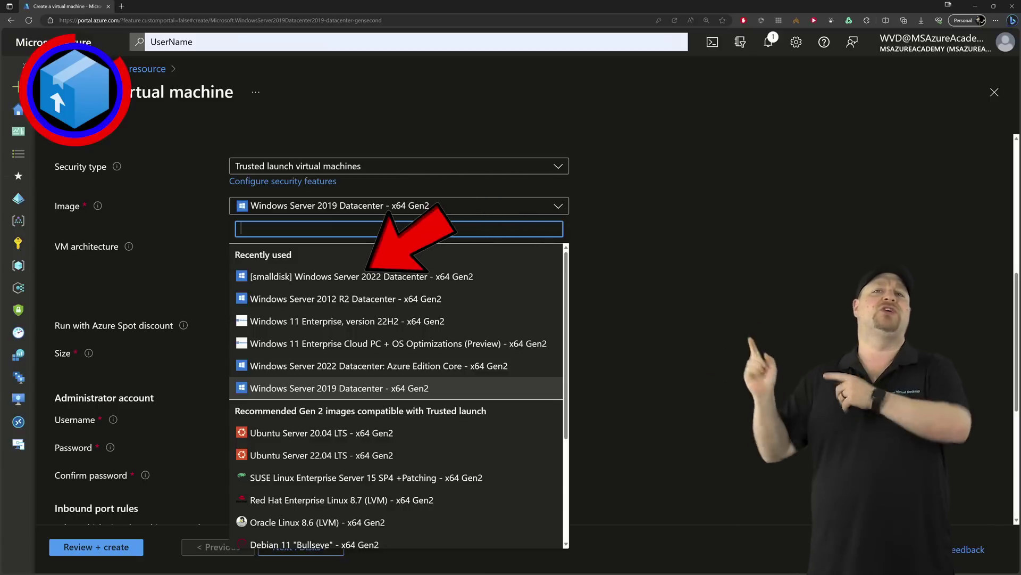
click(362, 276)
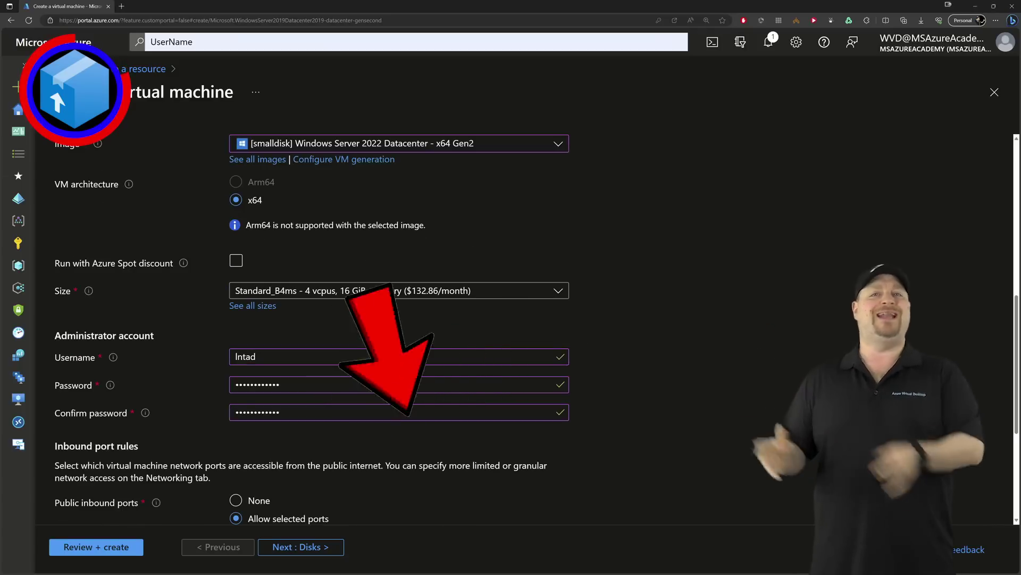
Set the VM's public inbound ports to None.
scroll(399, 319, down, 4)
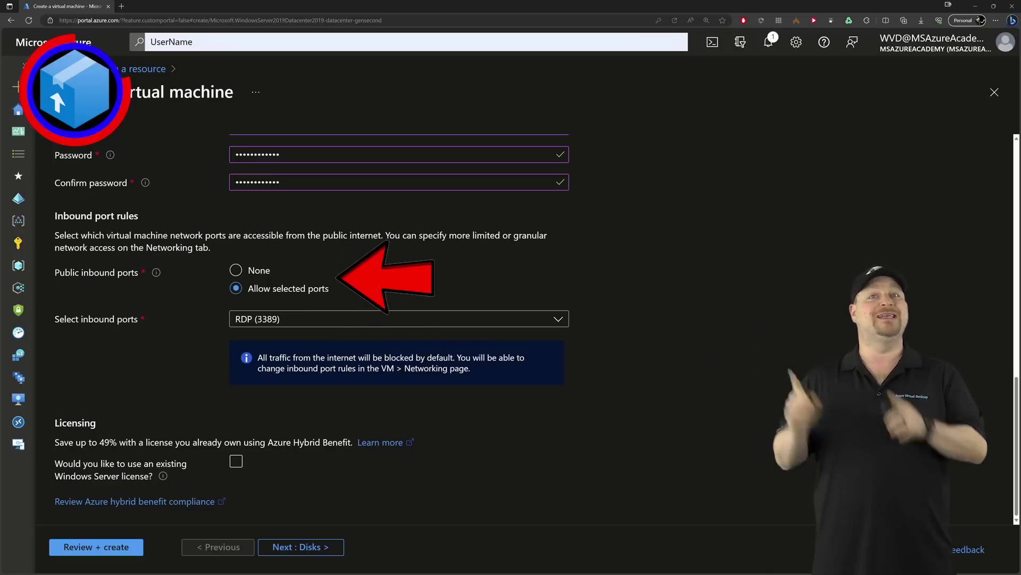
click(236, 270)
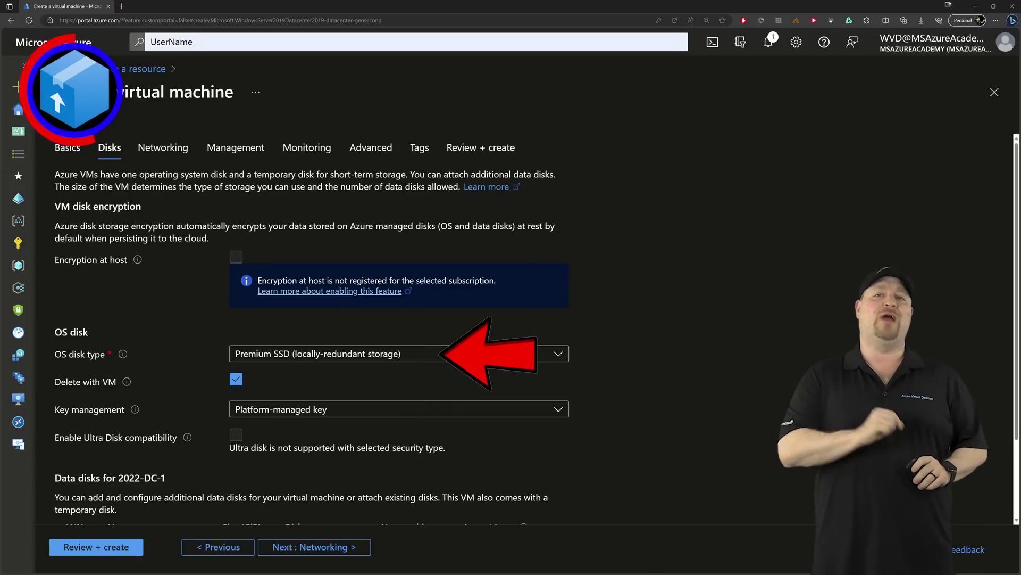
Keep Premium SSD as the OS disk type and set the VM's public IP to None.
click(399, 353)
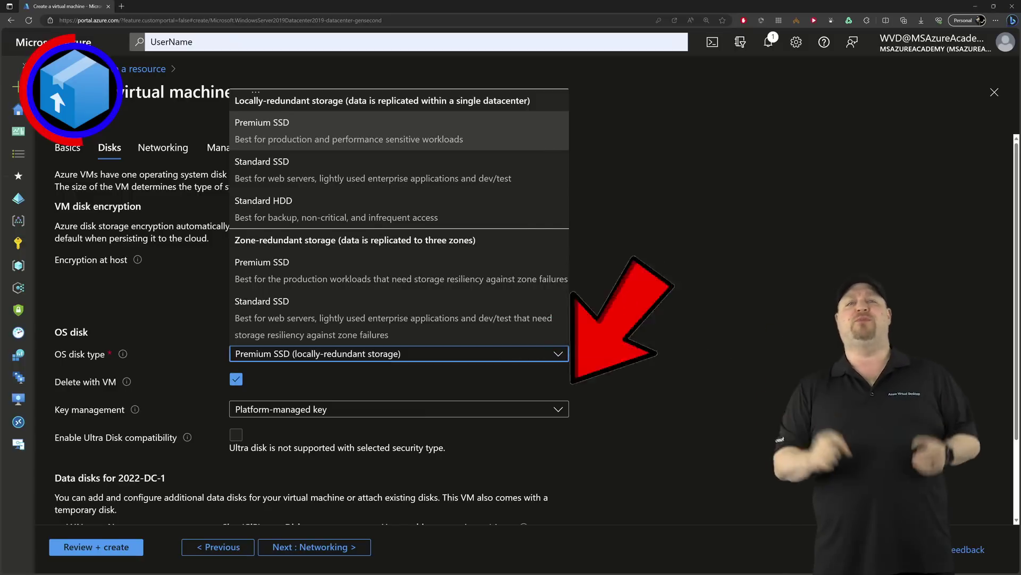
key(Escape)
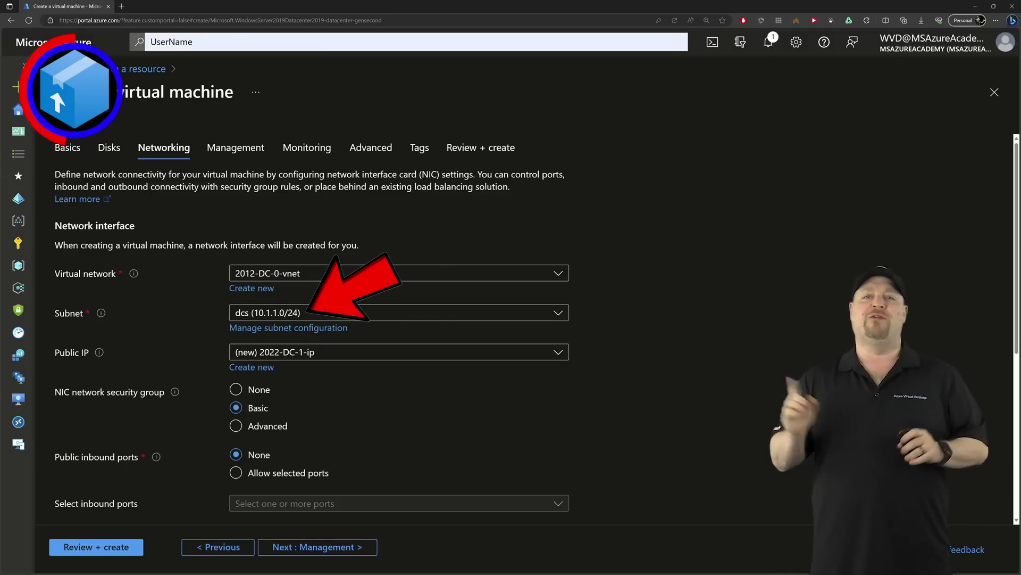
click(399, 352)
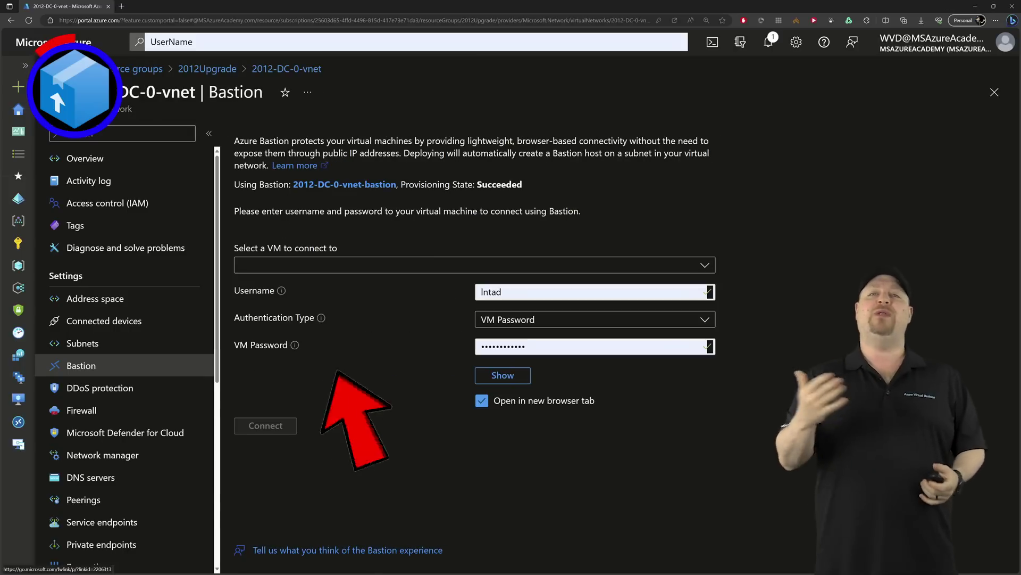
Select 2022-DC-A as the VM for the Bastion connection.
click(473, 265)
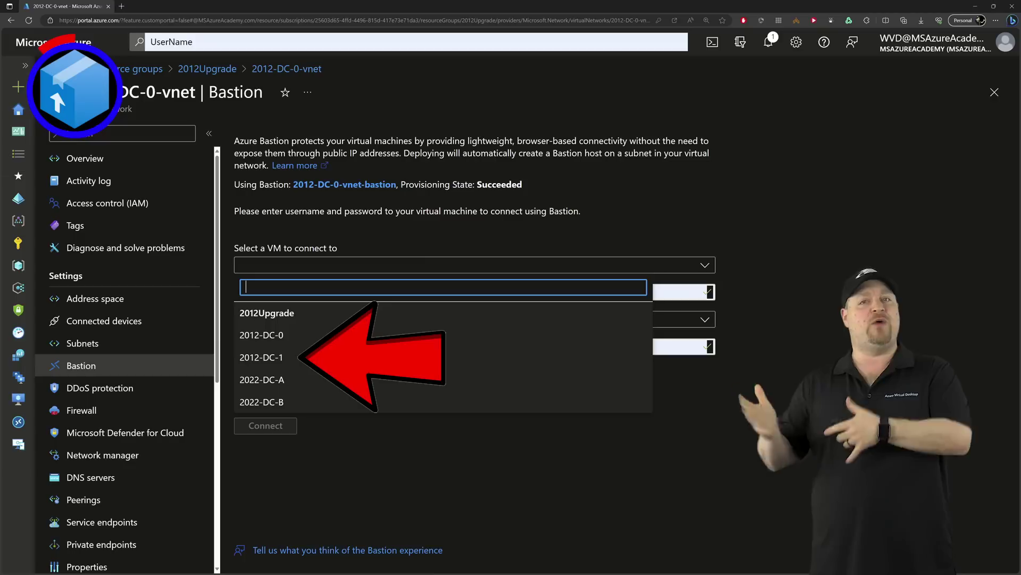
click(262, 380)
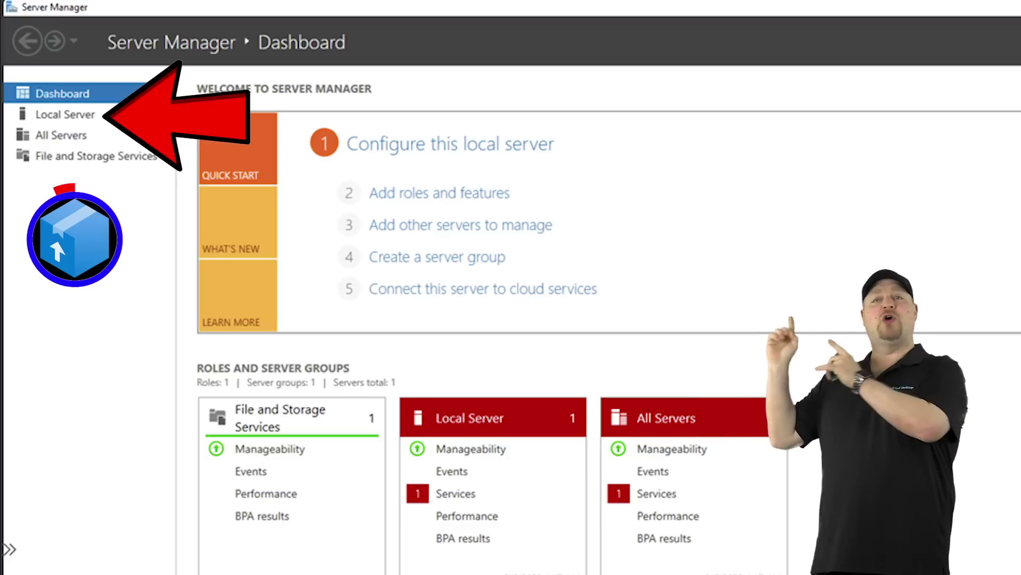
Make 2022-DC-A a member of the UpgradeDomain.local domain through its computer name settings.
click(65, 114)
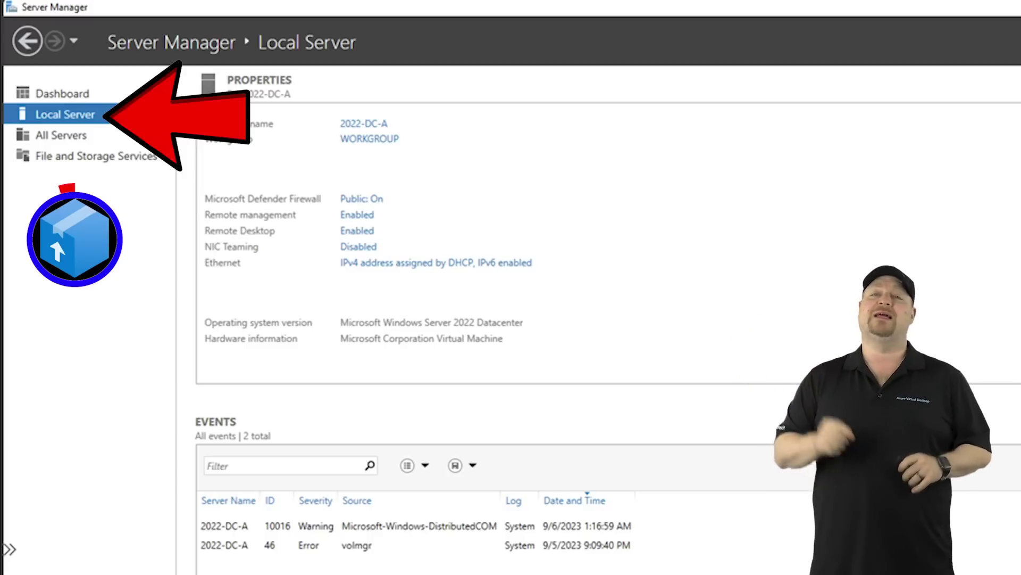
click(364, 124)
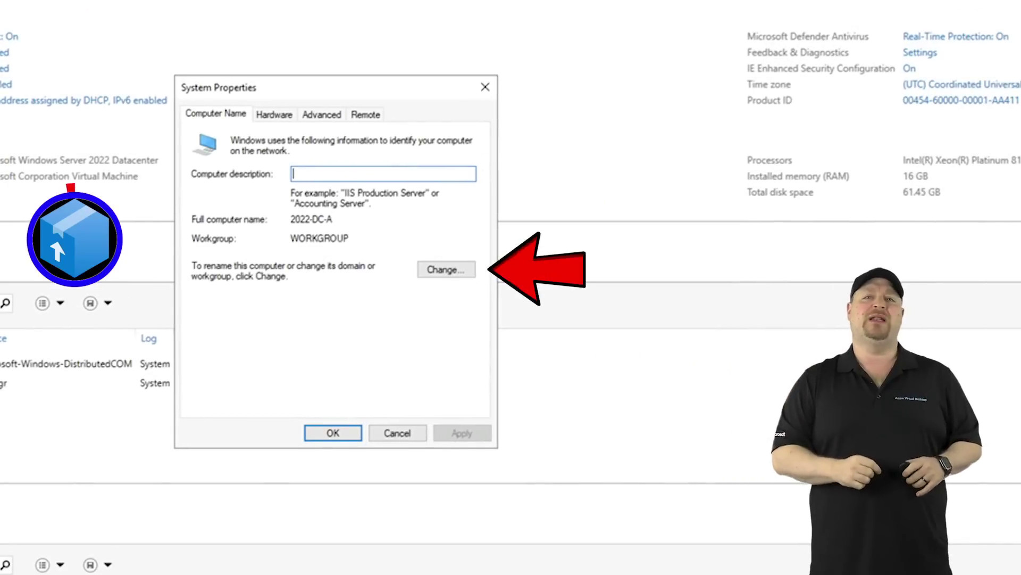
click(446, 269)
click(207, 302)
text(UpgradeDomain.local)
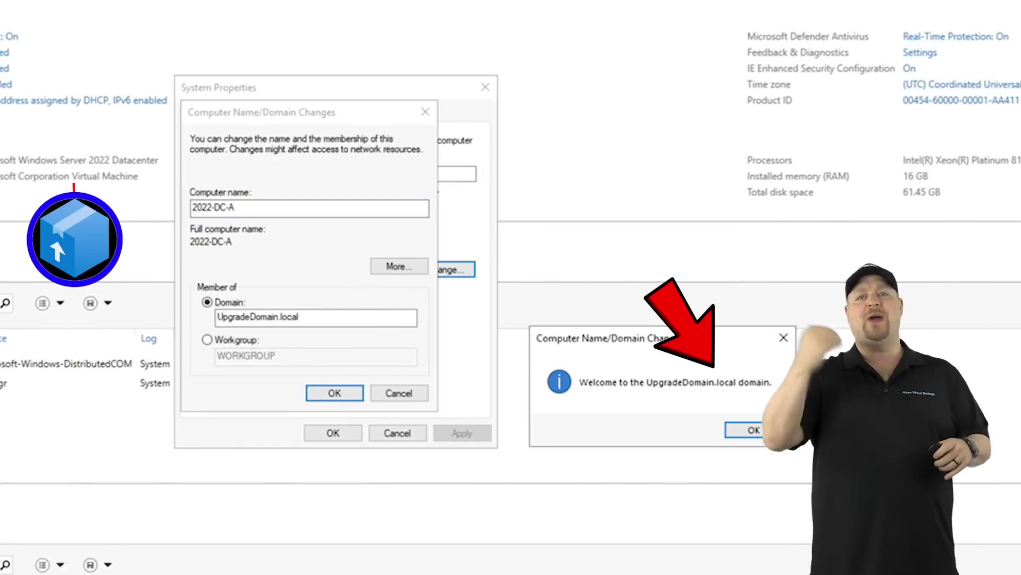
key(Return)
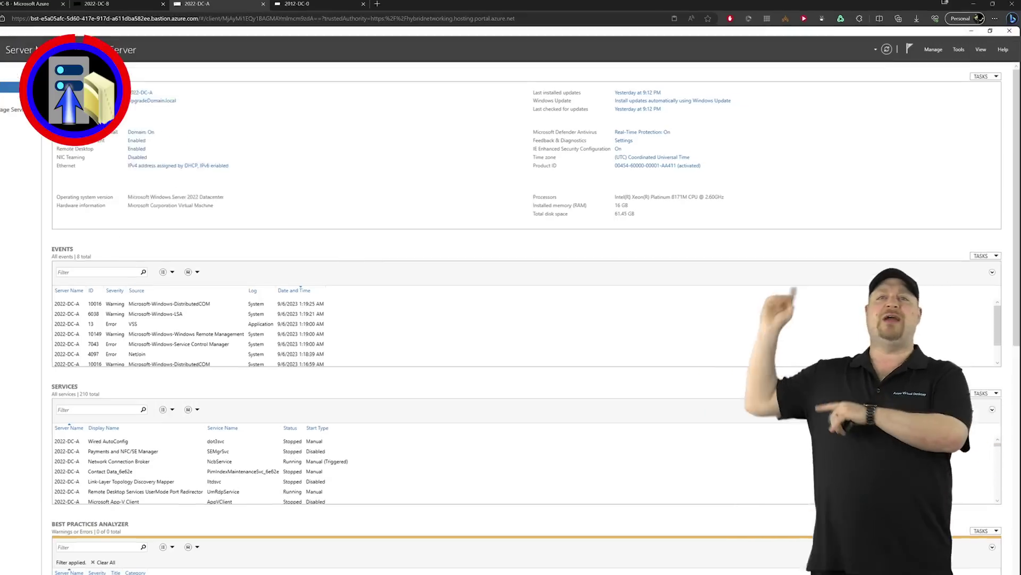
Add the Active Directory Domain Services role and choose the AD site for the new domain controller.
key(alt+m)
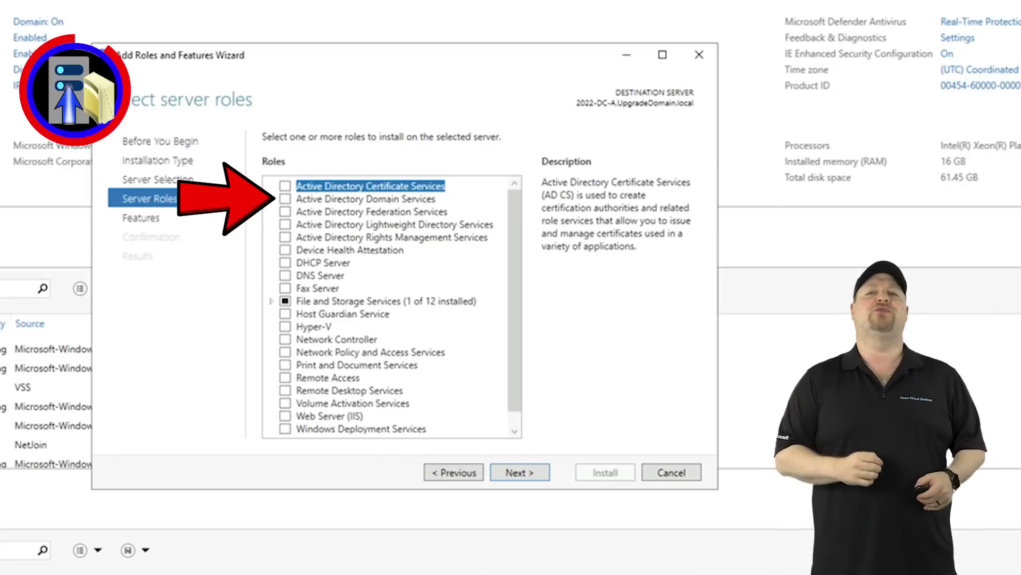
click(285, 198)
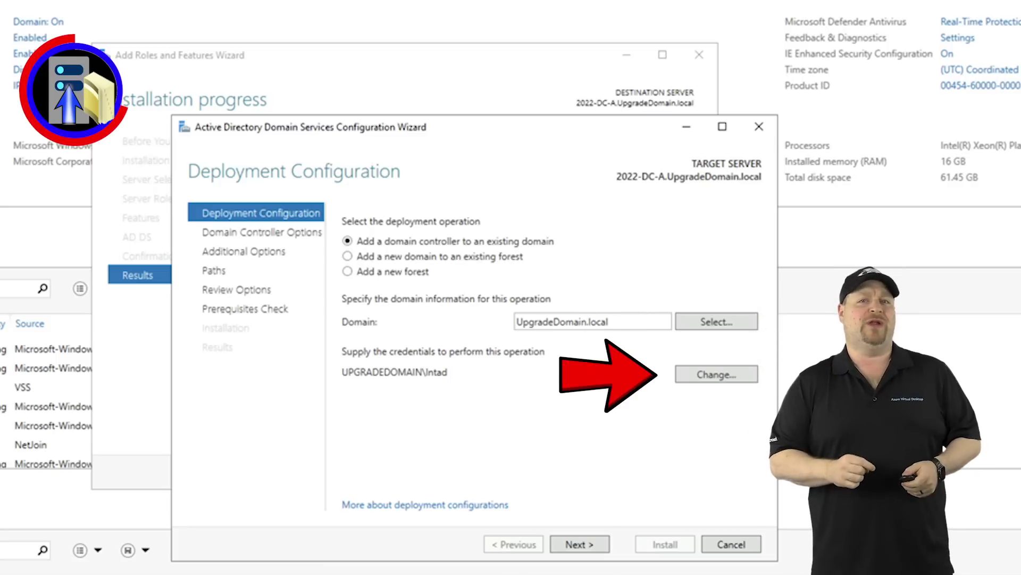
key(Return)
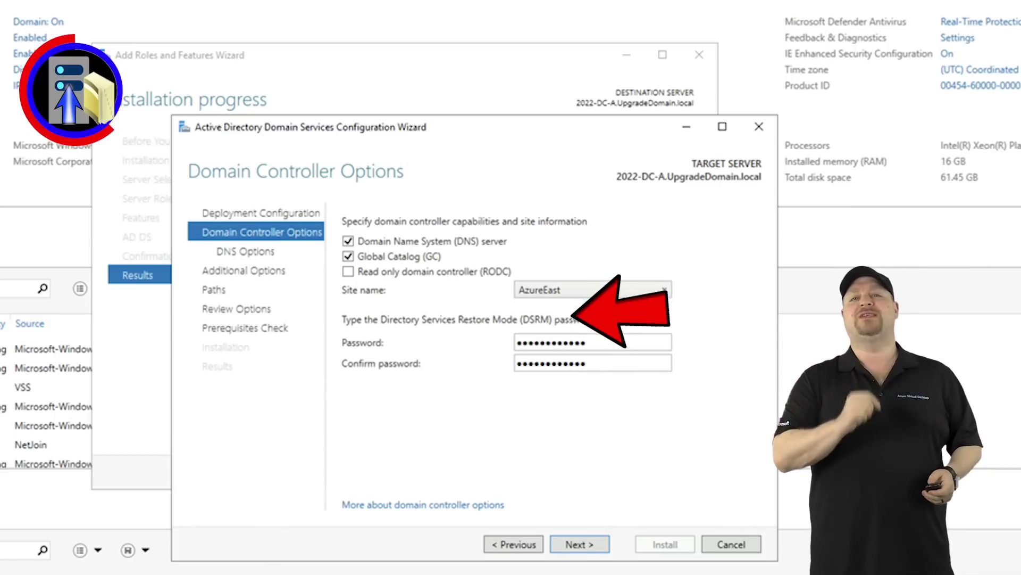
key(alt+Down)
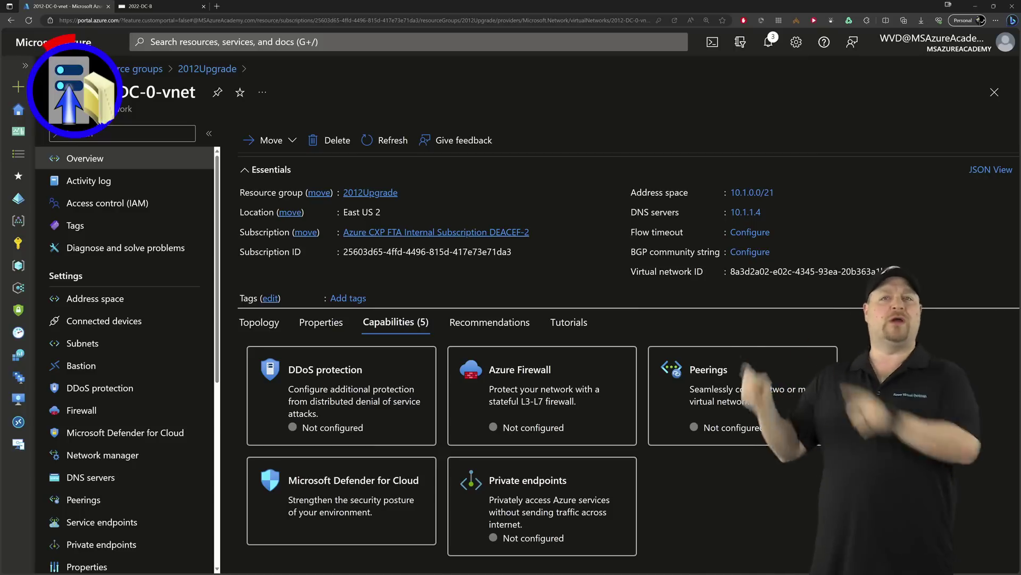
Open the DNS servers settings of the 2012-DC-0-vnet virtual network.
click(90, 477)
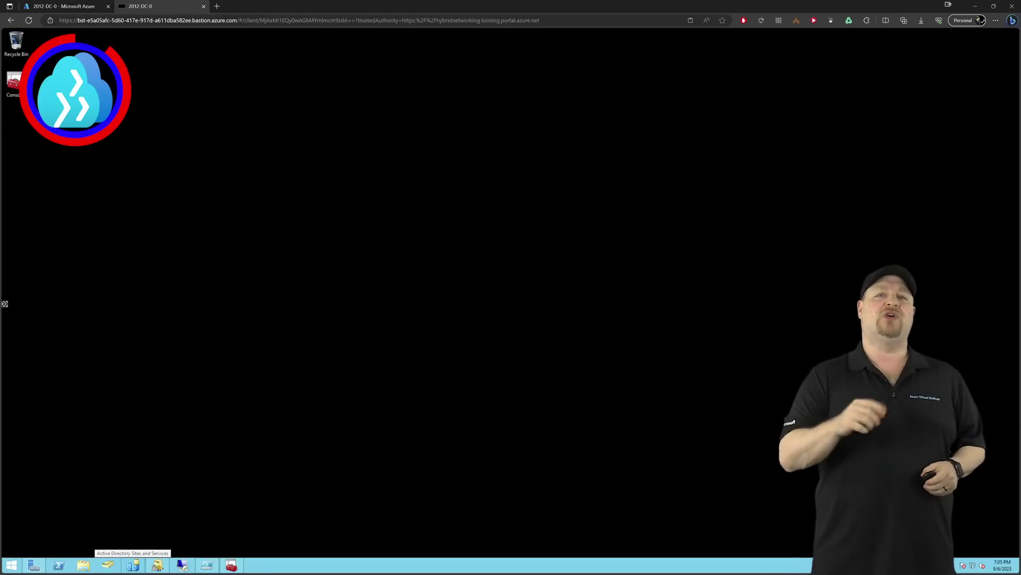
Register the schema management library with regsvr32 schmmgmt.dll.
key(super+r)
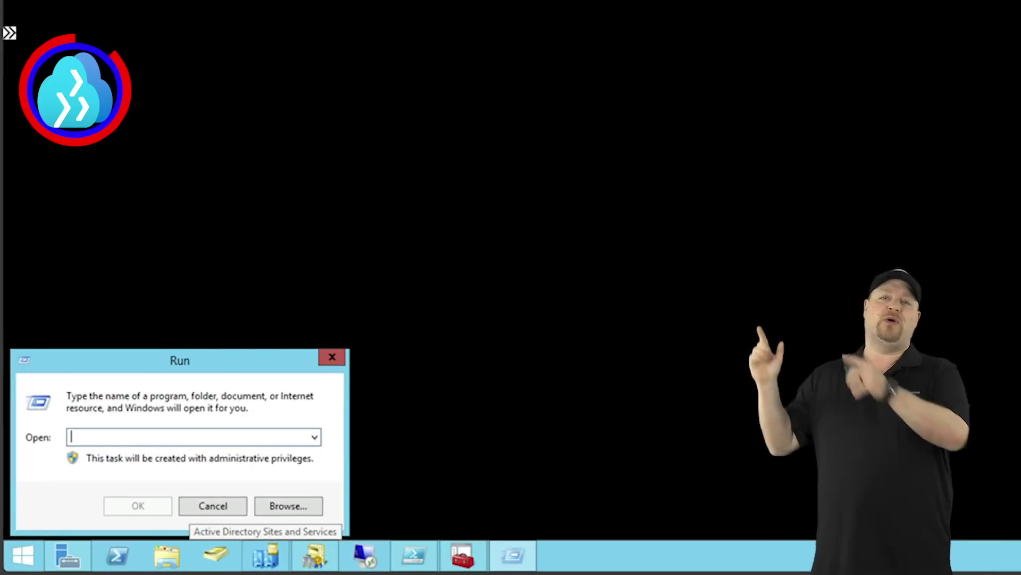
text(regsvr32 schmmgmt.dll)
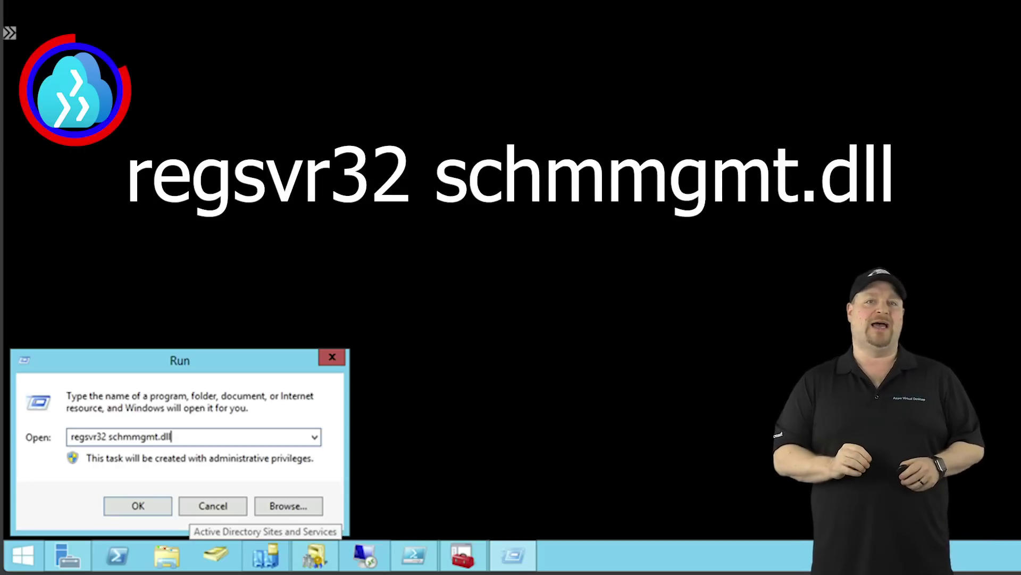
key(Return)
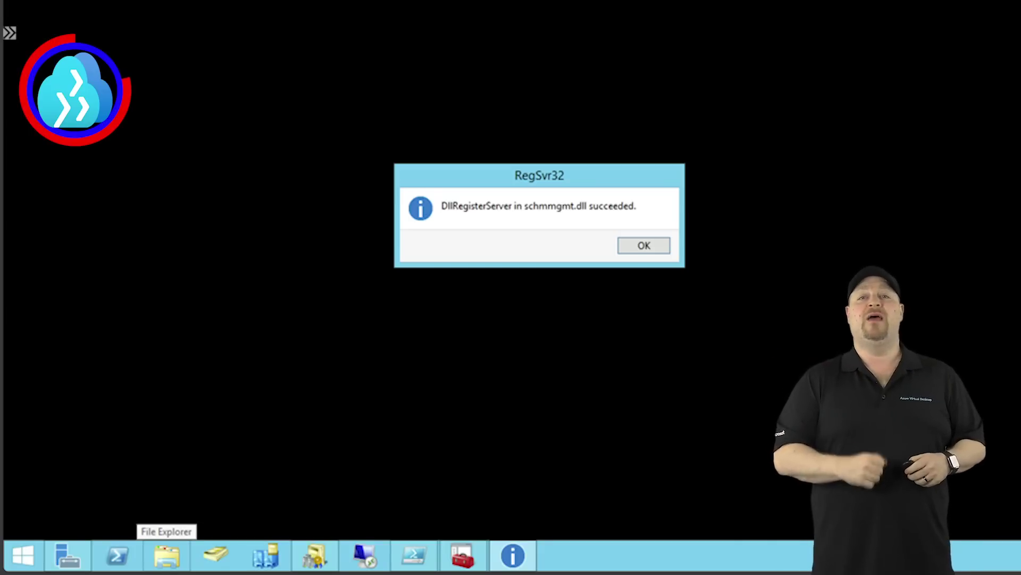
key(Return)
Launch mmc and add the Schema, Users and Computers, Sites and Services, and Domains and Trusts snap-ins.
key(super+r)
text(mmc)
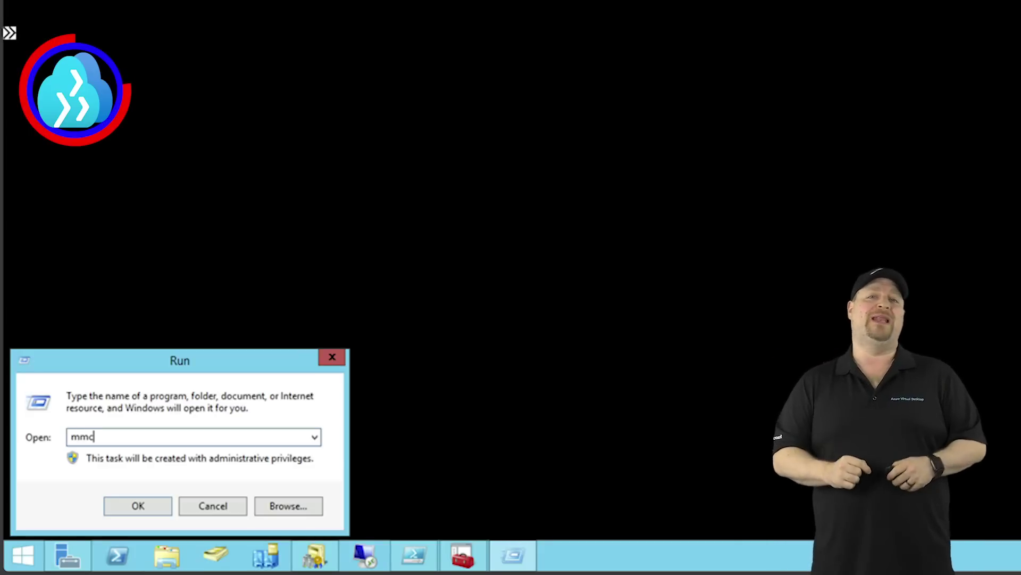
key(Return)
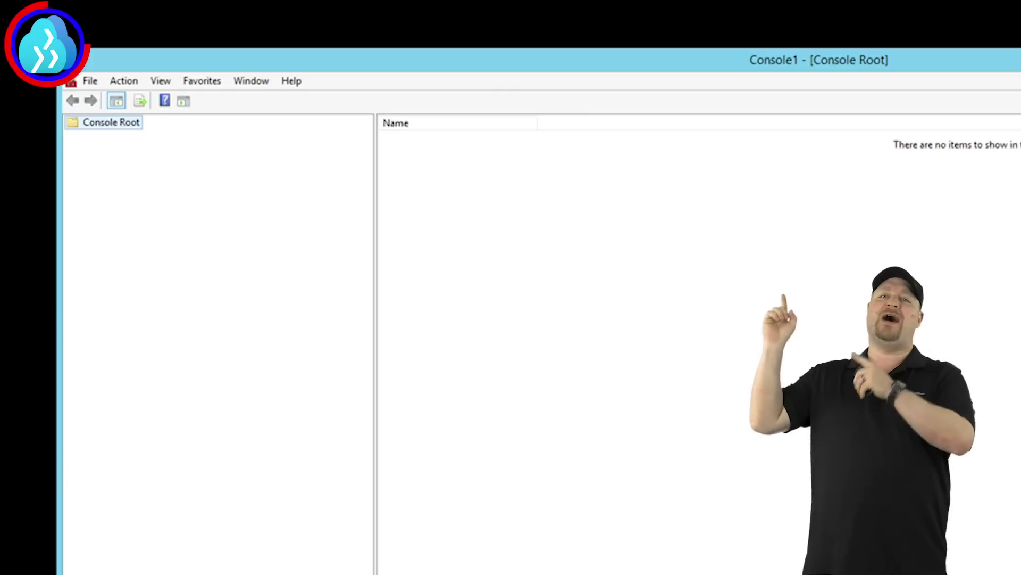
key(alt+f)
key(m)
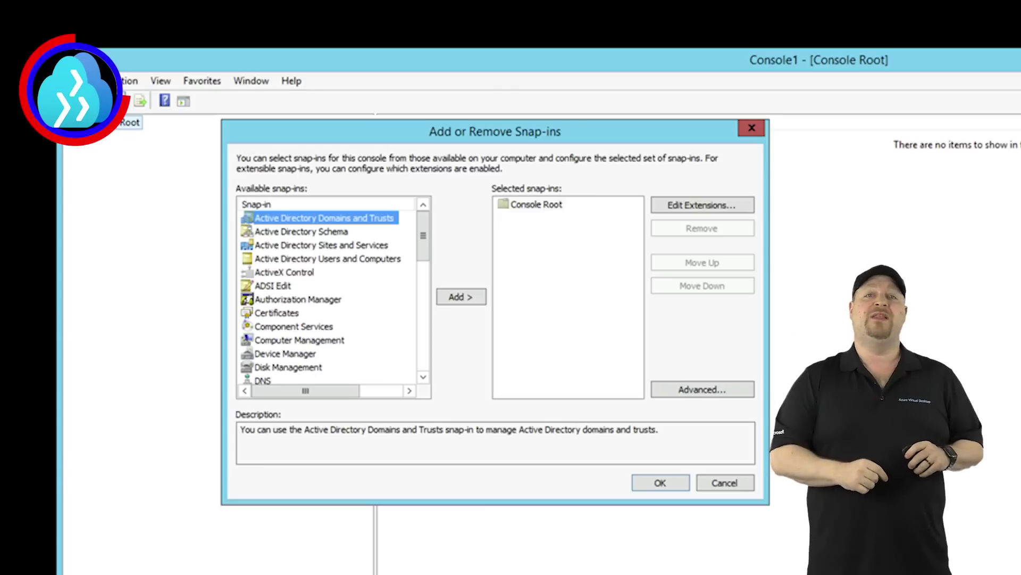
double_click(301, 231)
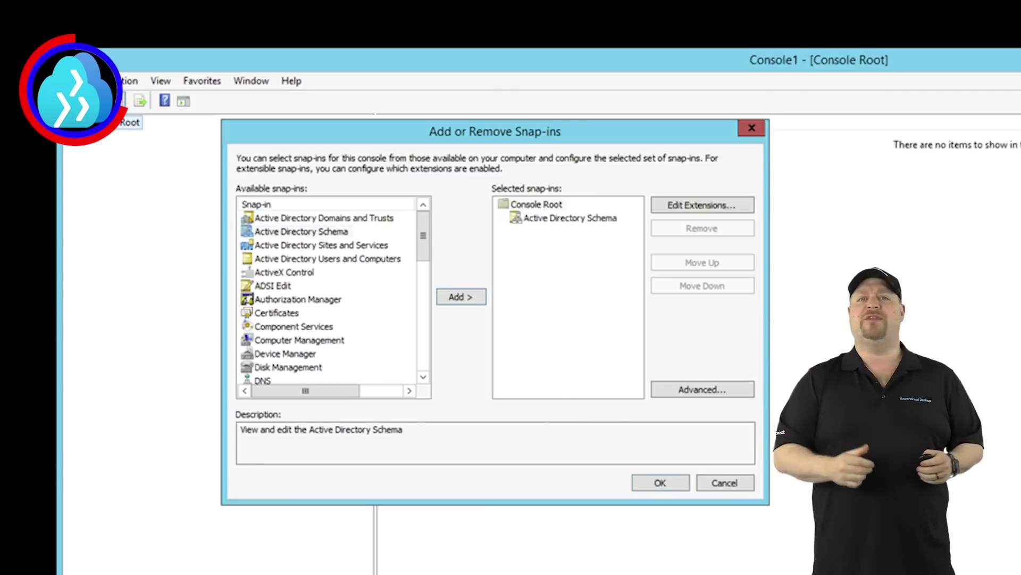
double_click(328, 259)
double_click(321, 245)
double_click(324, 219)
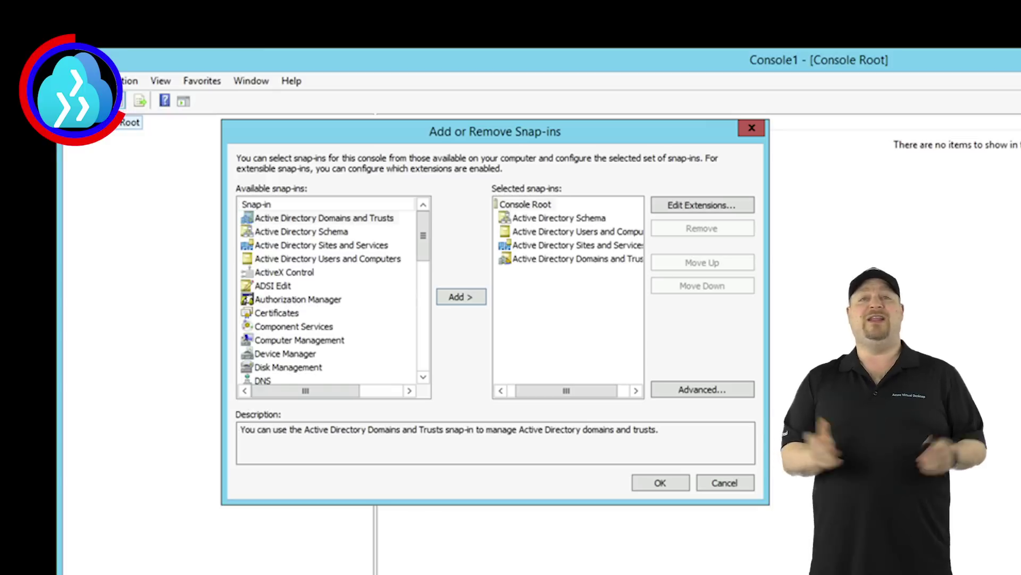
key(Return)
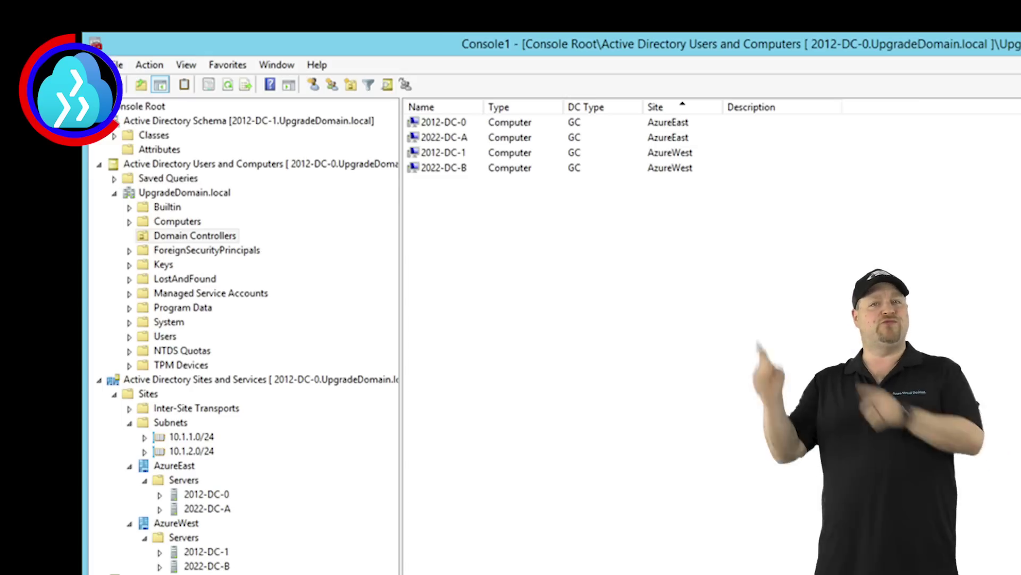
Check the UpgradeDomain.local and domain naming master holders, then switch the Schema snap-in to 2022-DC-A.
right_click(171, 193)
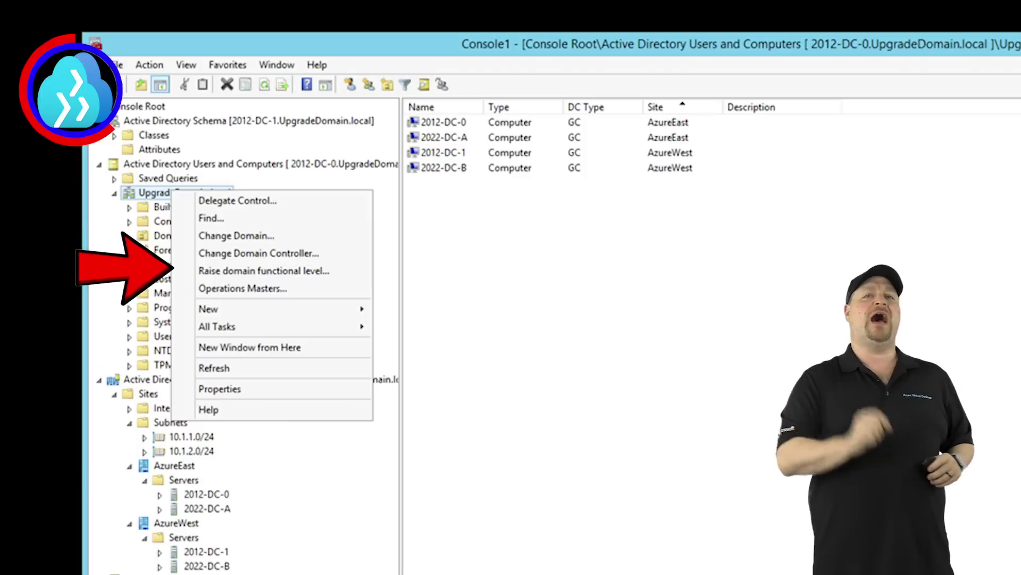
click(242, 288)
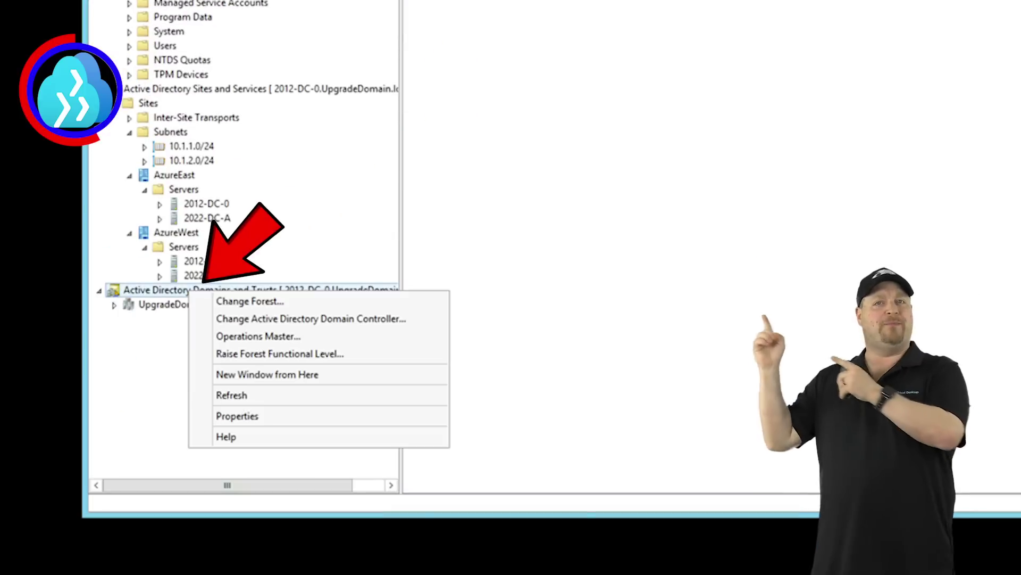
click(256, 335)
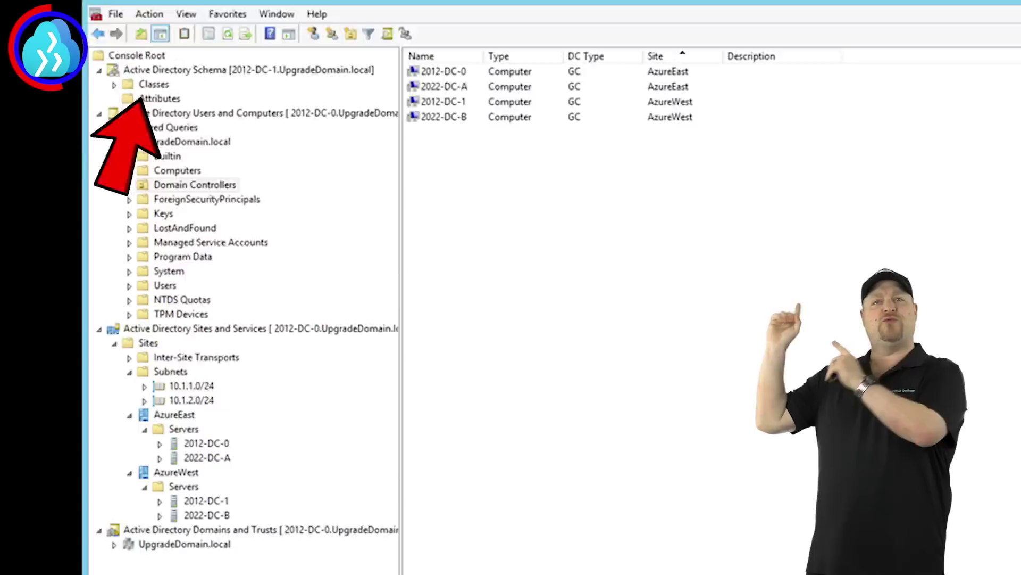
right_click(201, 130)
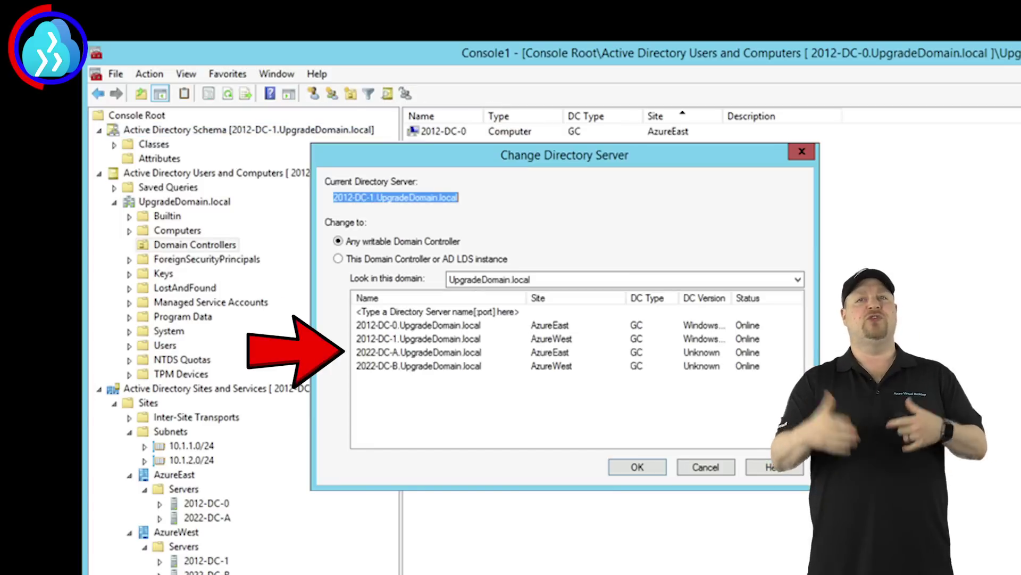
click(419, 351)
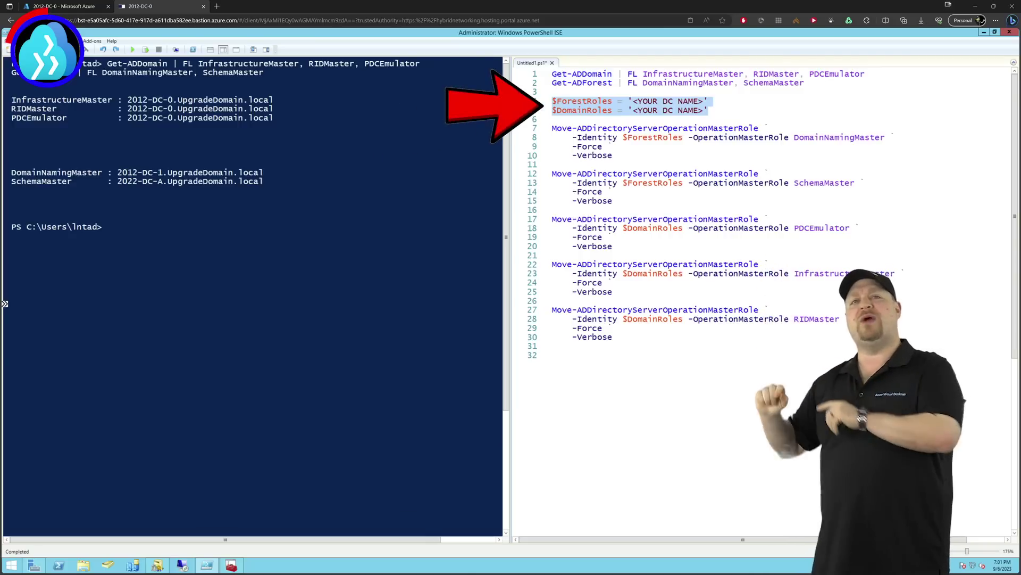
Move the forest roles to 2022-DC-A and domain roles to 2022-DC-B with Move-ADDirectoryServerOperationMasterRole.
text($ForestRoles = '2022-DC-A' $DomainRoles = '2022-DC-B')
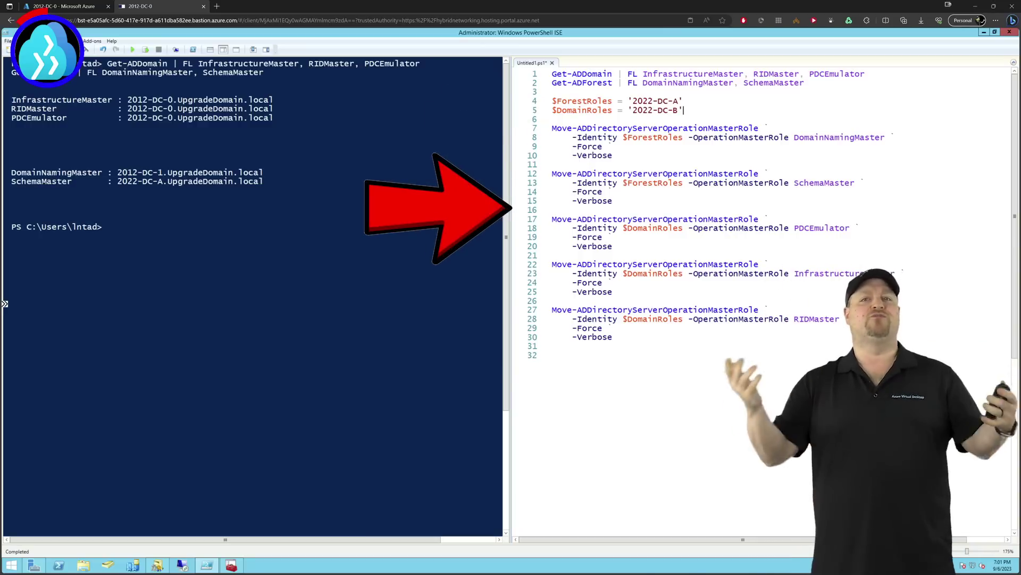
key(Down)
key(Down)
key(Home)
key(ctrl+shift+End)
key(F8)
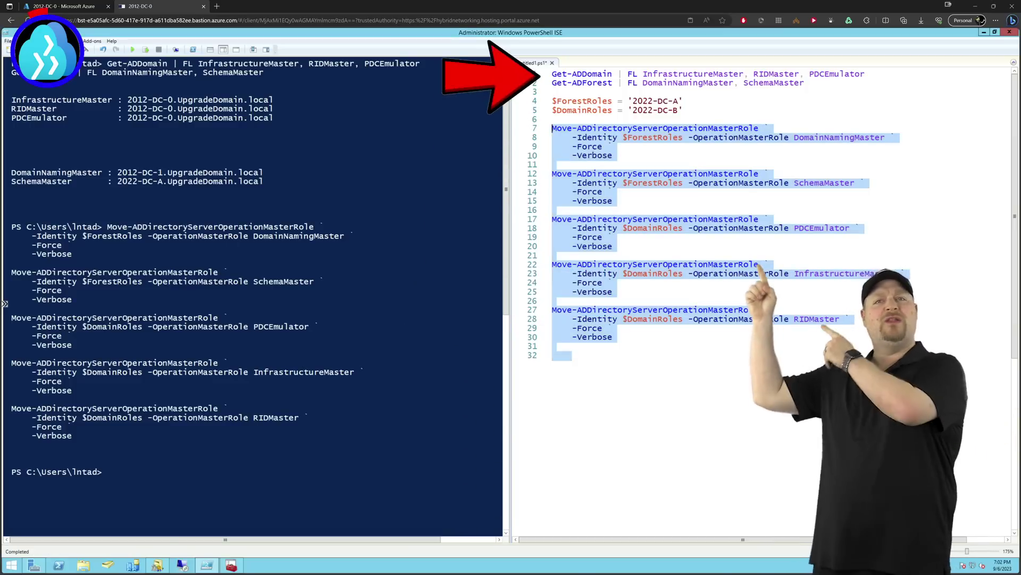
Rerun the role query lines 1-2 to confirm the new operation master holders.
key(ctrl+Home)
key(shift+Down)
key(shift+End)
key(F8)
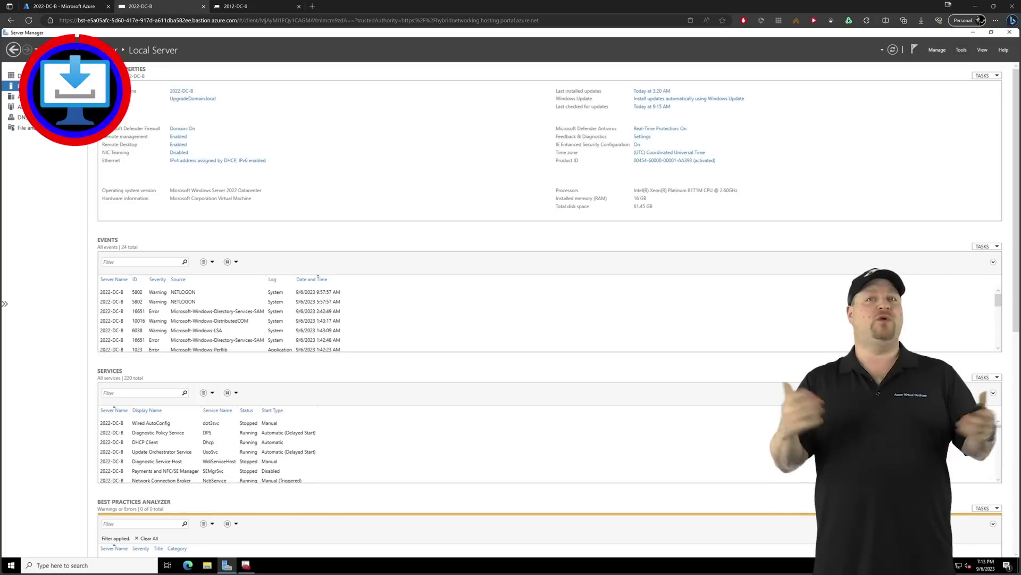
Remove AD DS from 2012-DC-0, accepting DNS and global catalog removal and entering a new local administrator password twice.
click(937, 49)
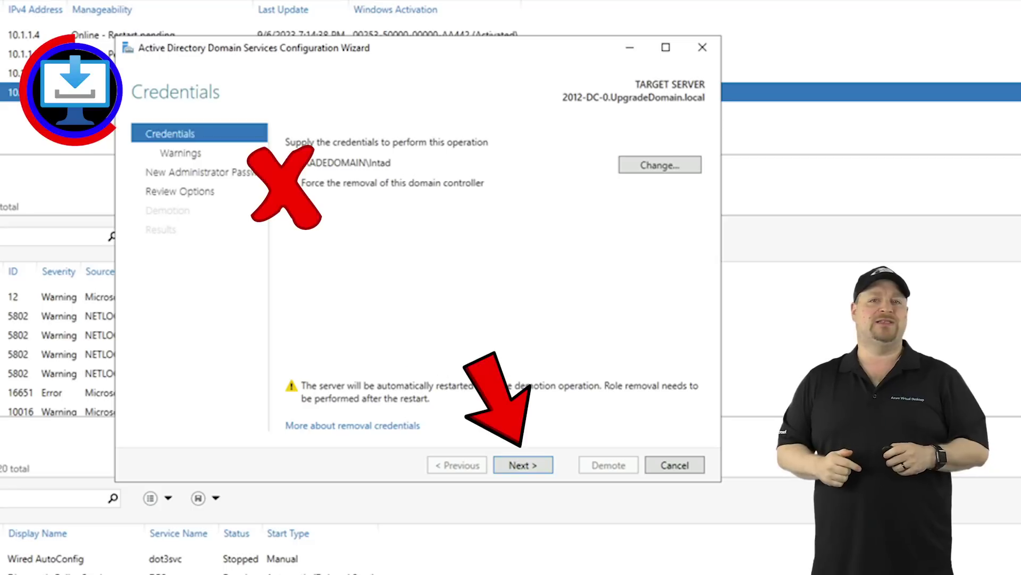
key(Return)
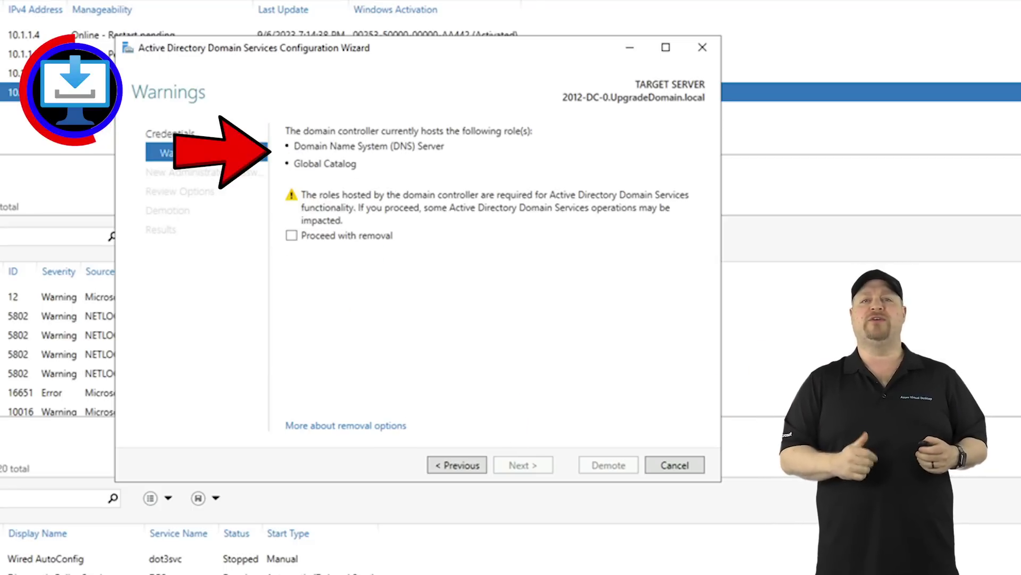
key(space)
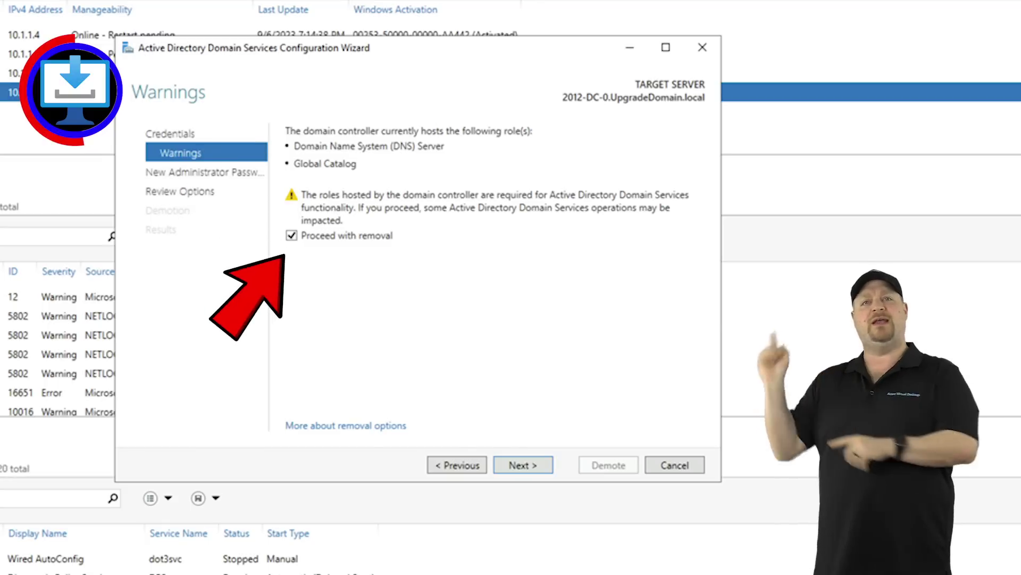
key(Return)
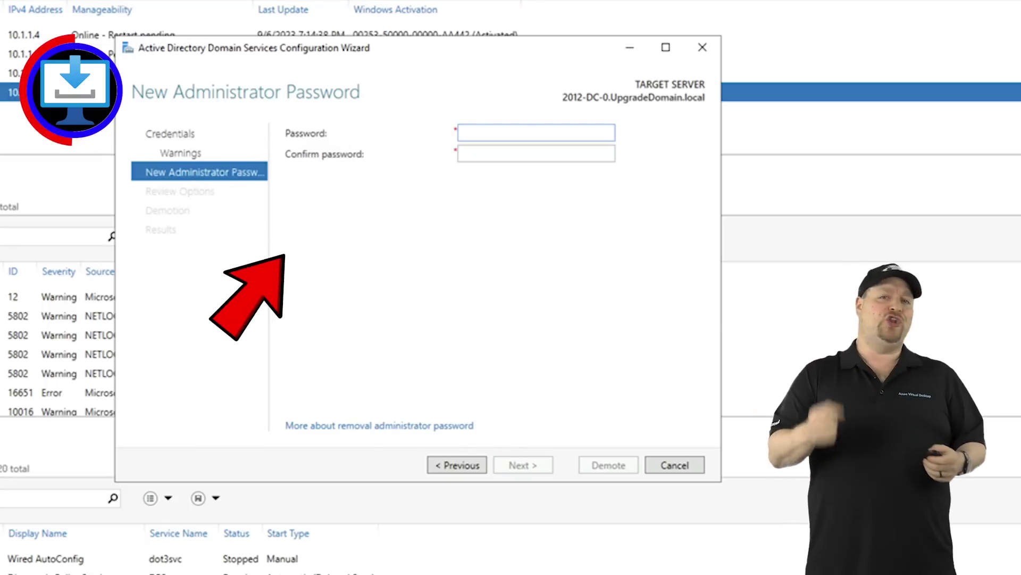
text(••••••••••••)
key(Tab)
text(••••••••••••)
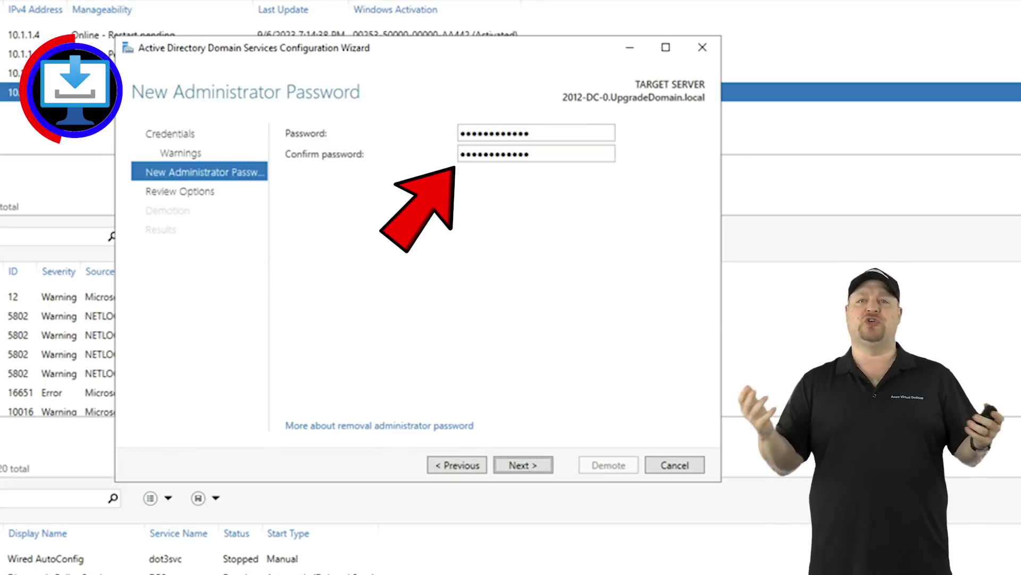
key(Return)
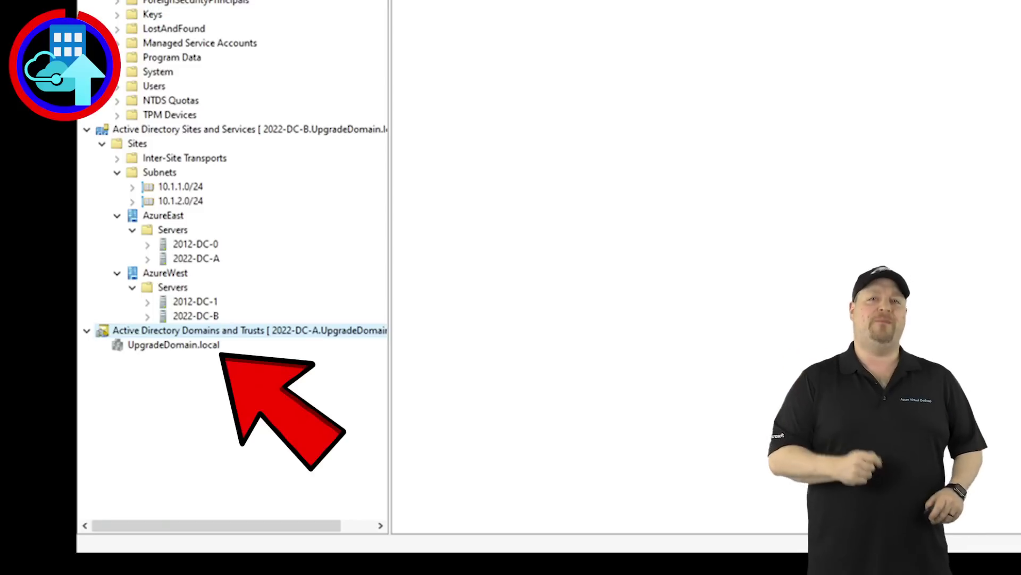
Raise UpgradeDomain.local's domain functional level from Windows Server 2012 R2 to Windows Server 2016.
right_click(171, 347)
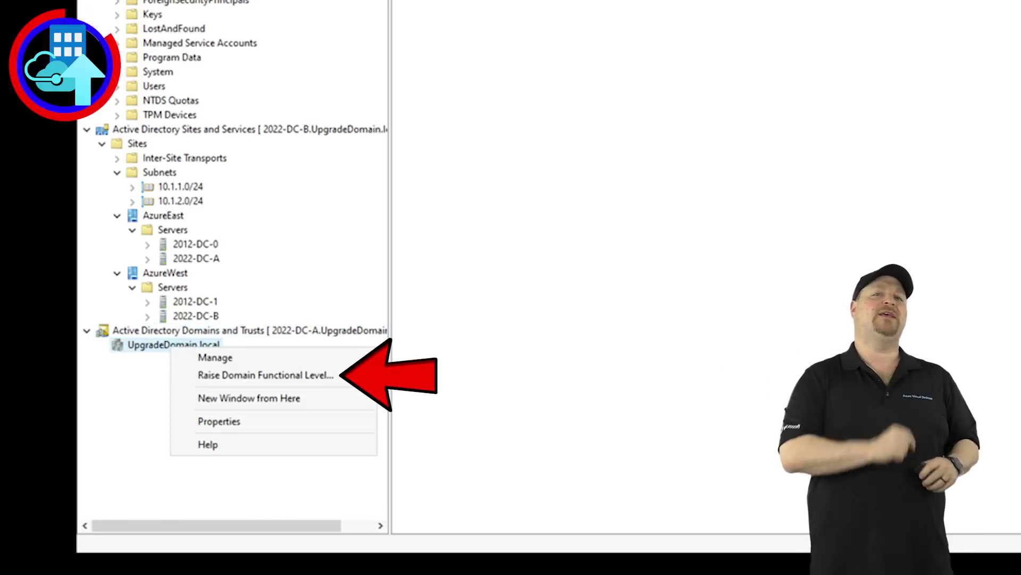
key(r)
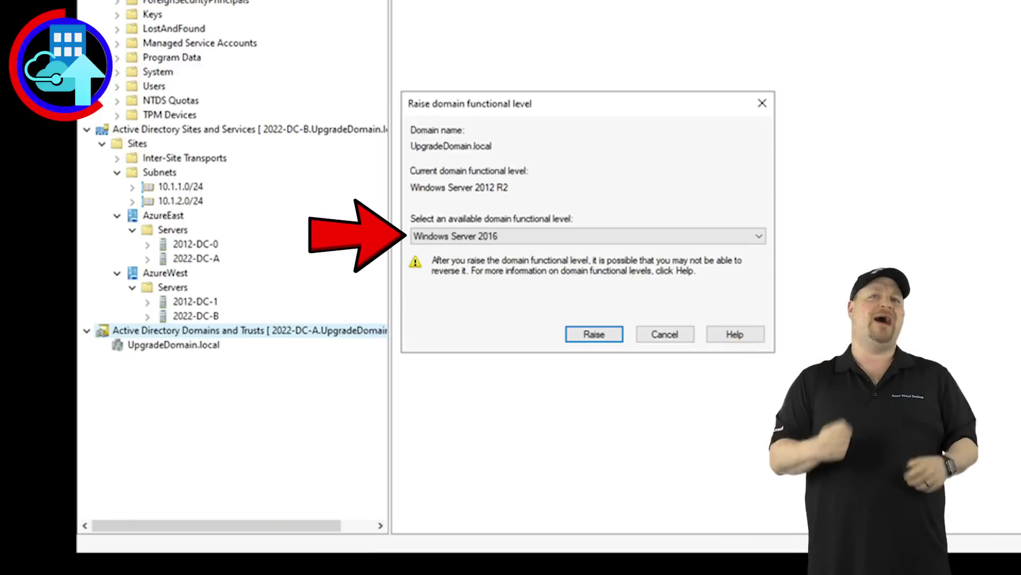
key(Return)
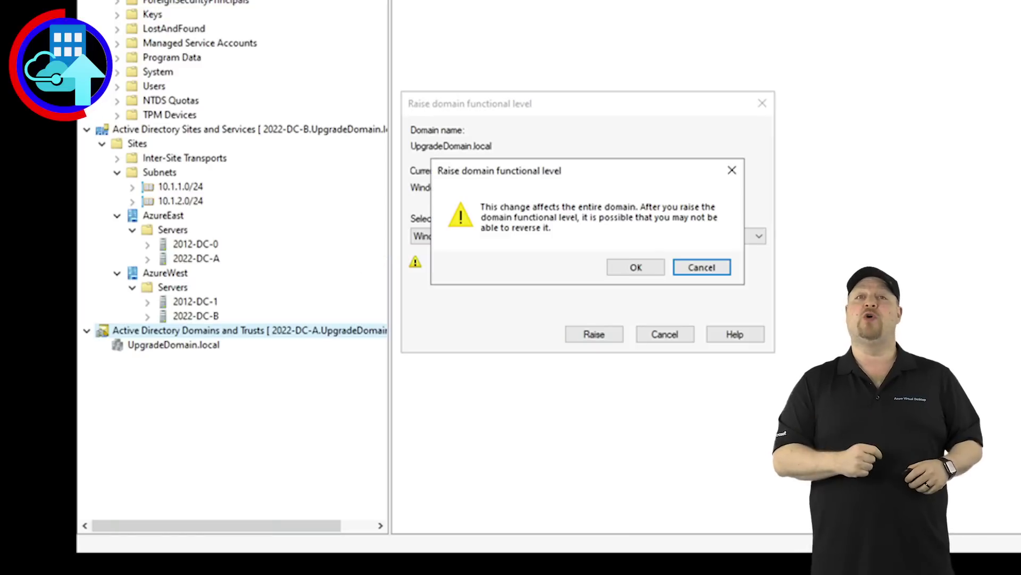
key(Left)
key(Return)
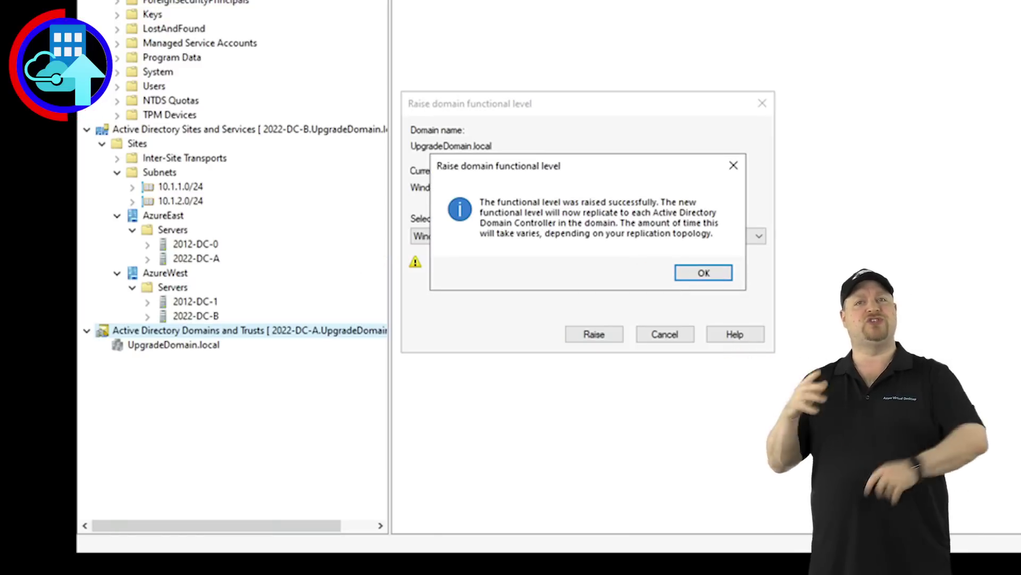
key(Return)
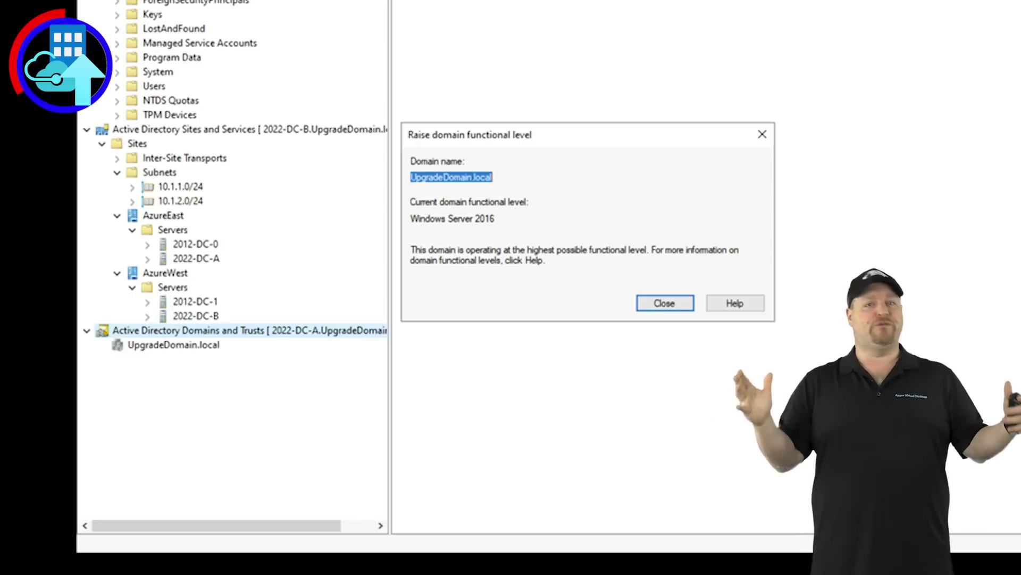
key(Return)
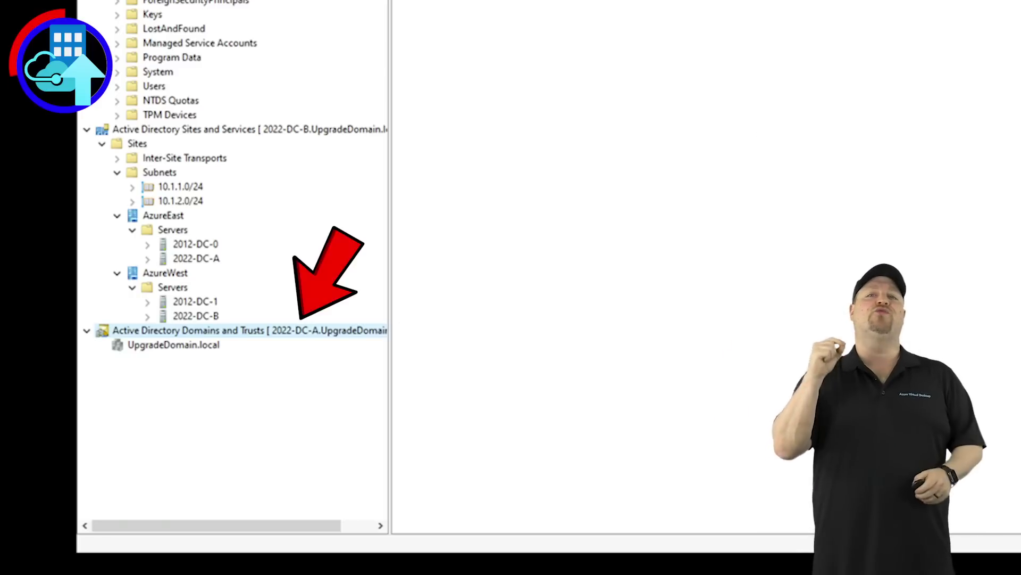
right_click(298, 330)
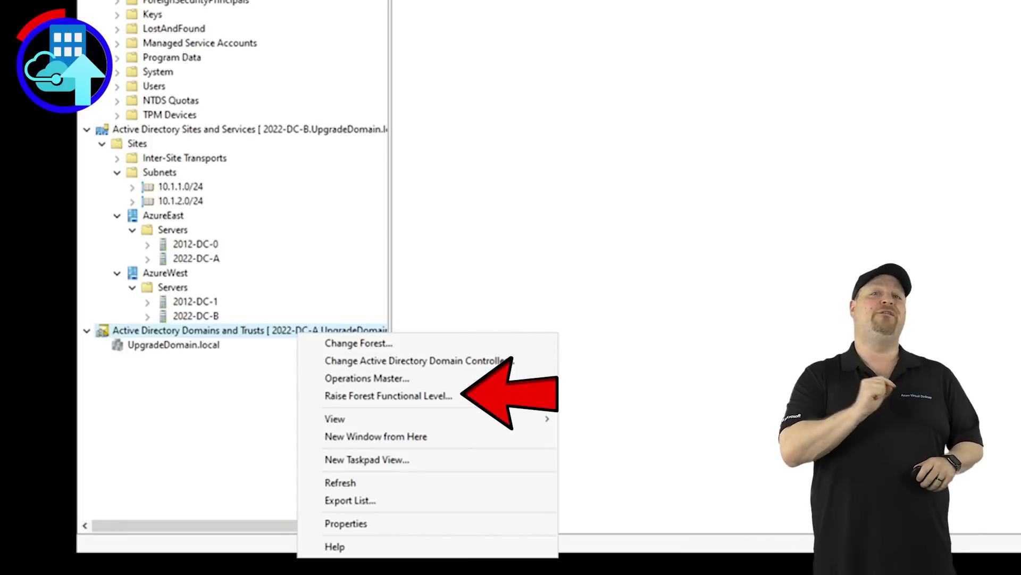
Open the Raise Forest Functional Level dialog, which shows the current level Windows Server 2012 R2.
click(389, 395)
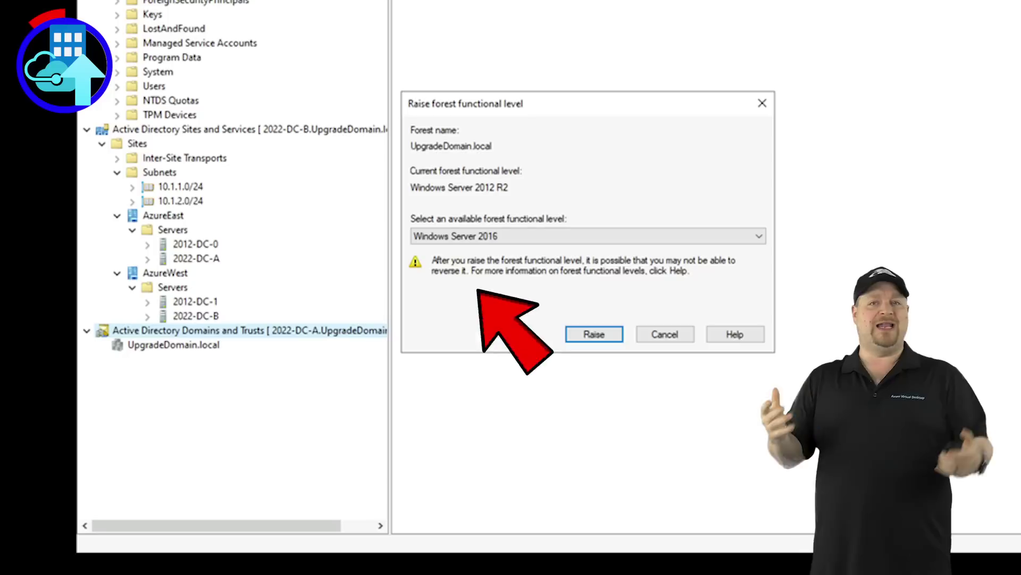